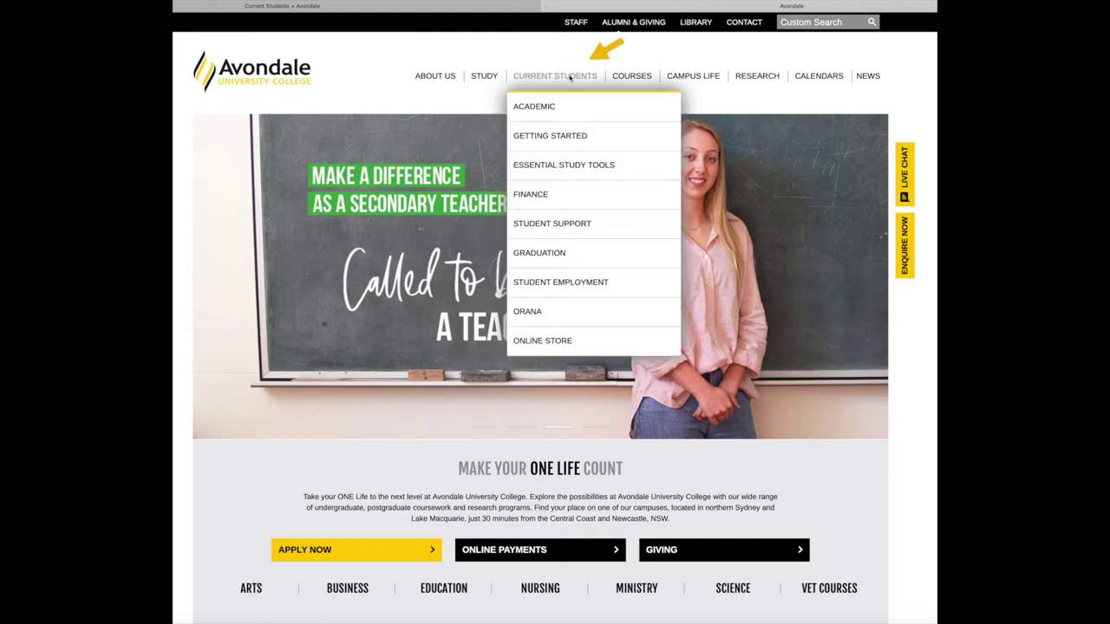
Open Current Students and follow the Student Connect link to its login page.
left_click(570, 77)
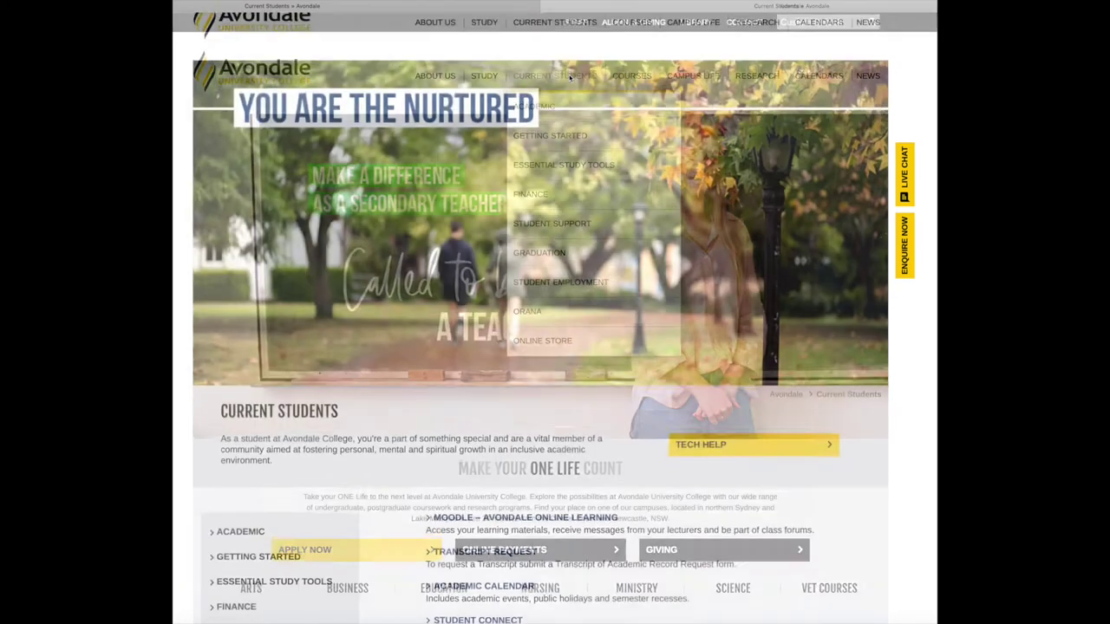
scroll(569, 77, "down", 3)
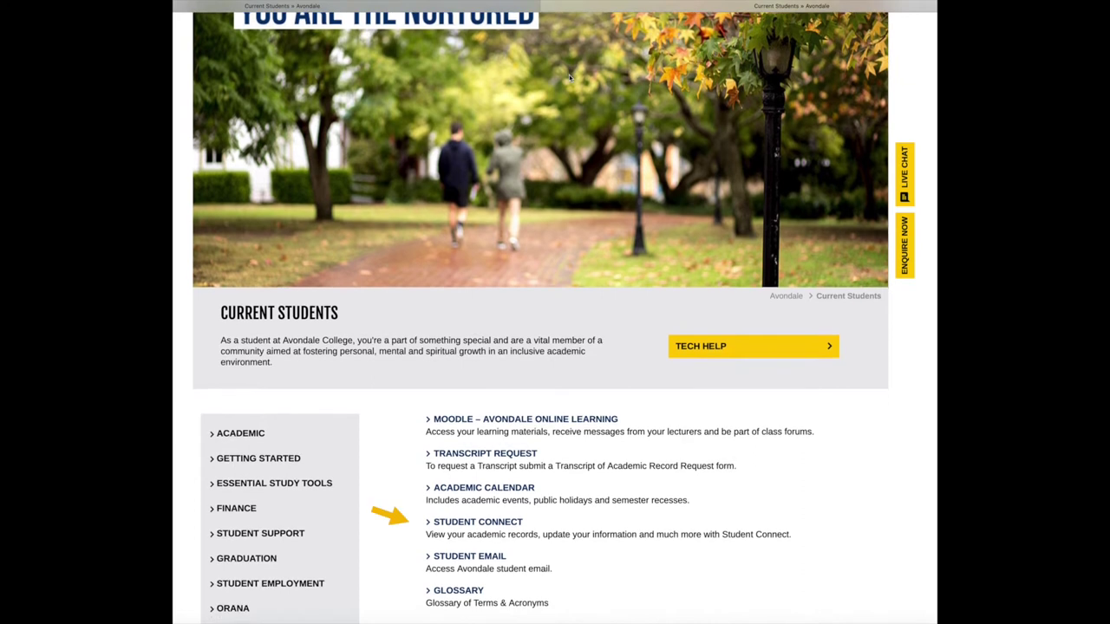
left_click_drag(426, 535, 635, 541)
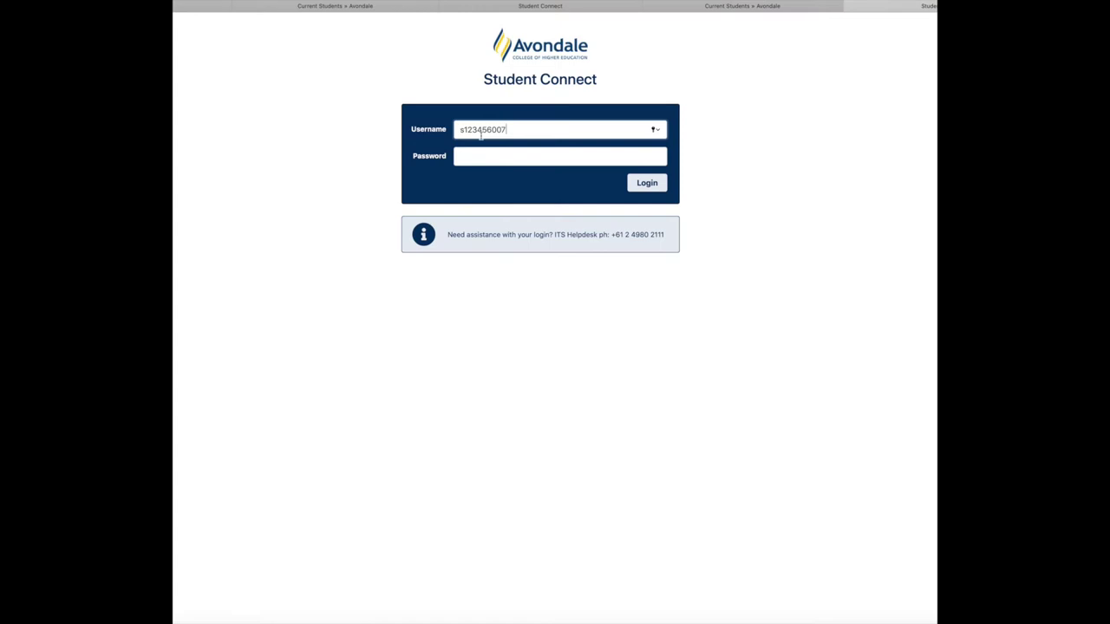
left_click(488, 156)
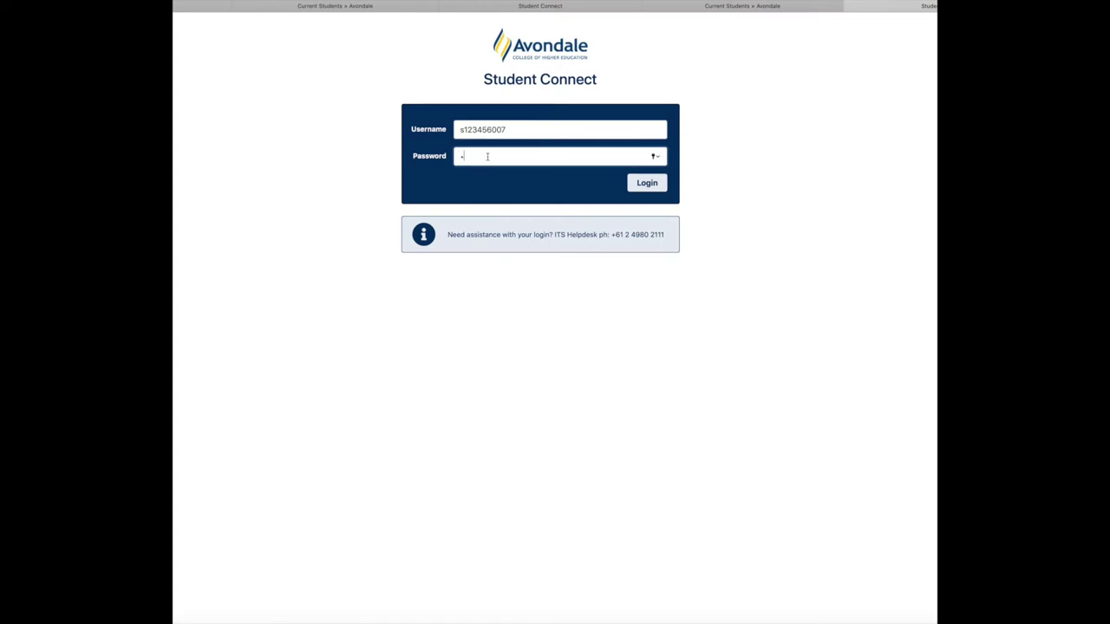
Log in with the account password, then open Self Enrolment's Review and Update Enrolment.
type("•••••••••")
left_click(653, 188)
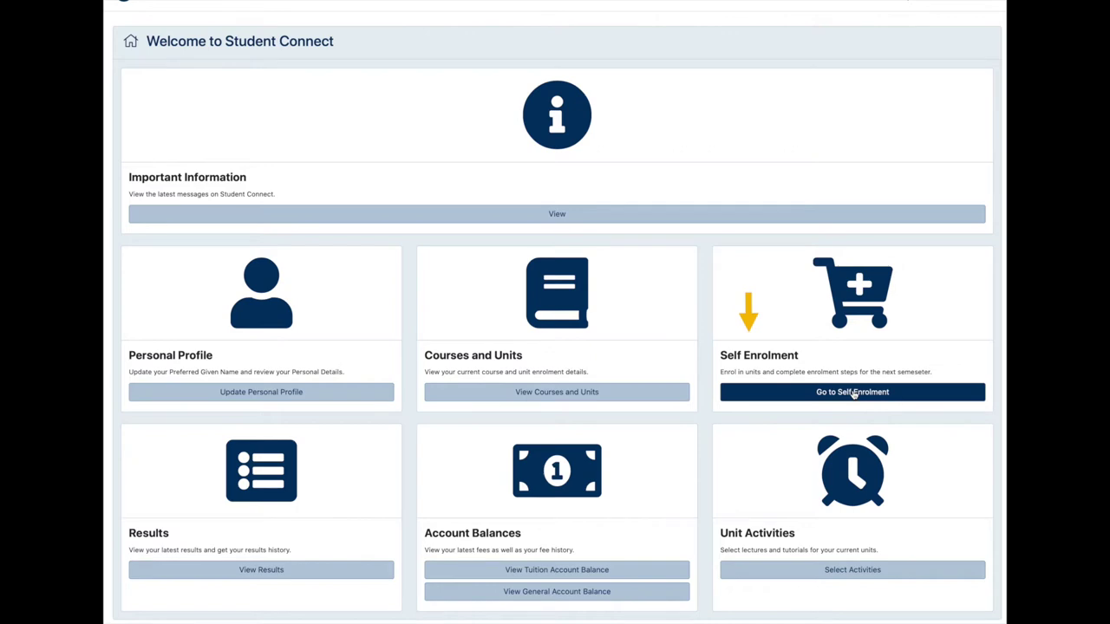
left_click(854, 393)
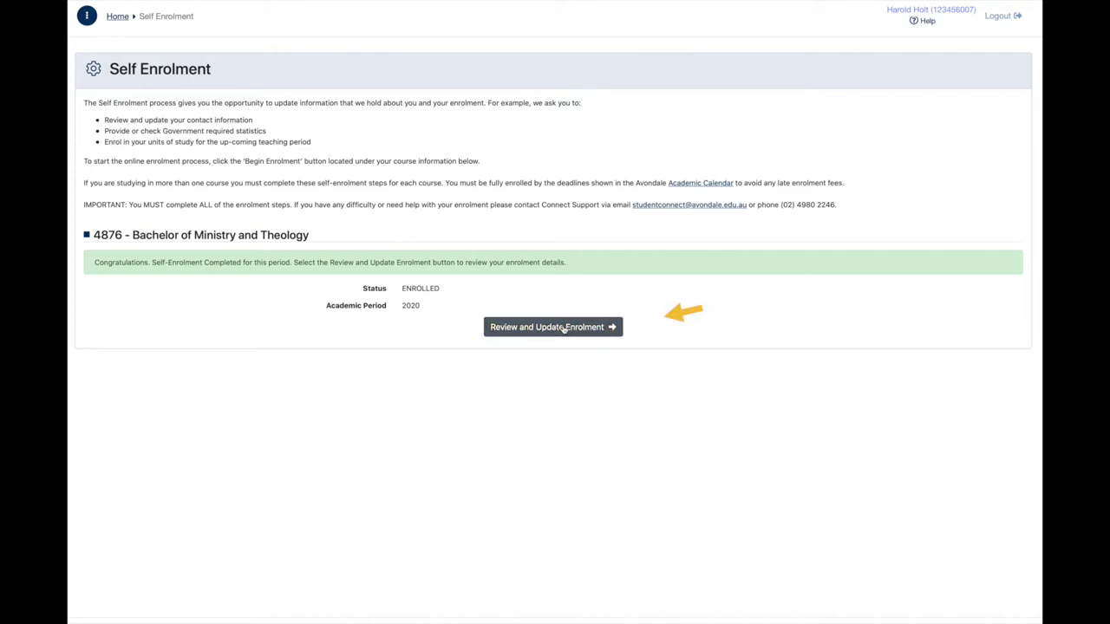
left_click(564, 328)
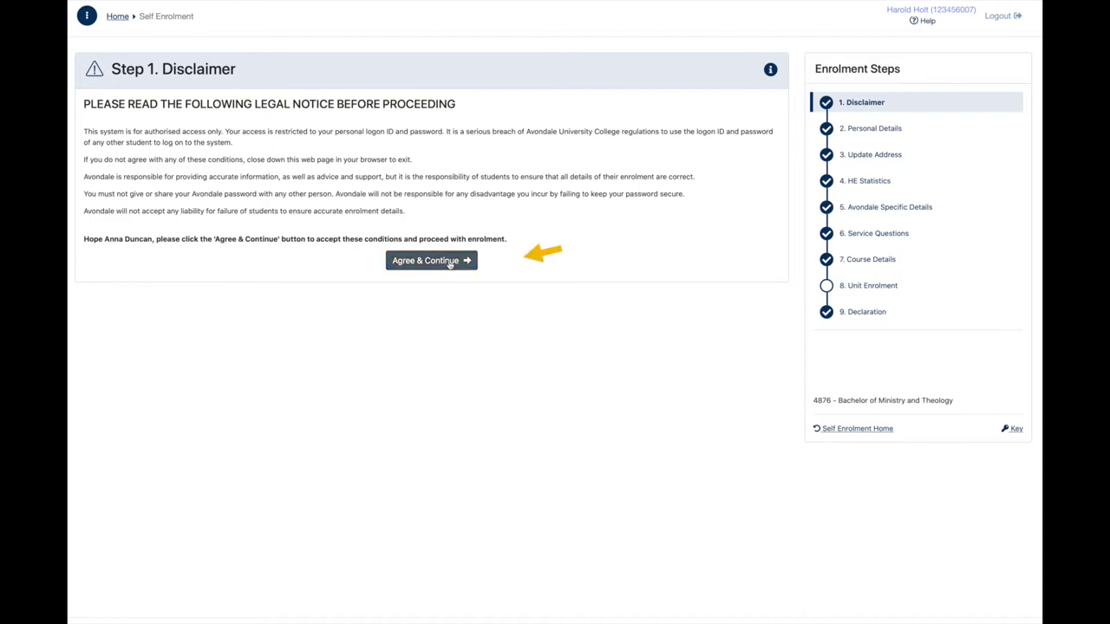
Agree to the disclaimer and save personal details with the preferred given name filled in.
left_click(450, 263)
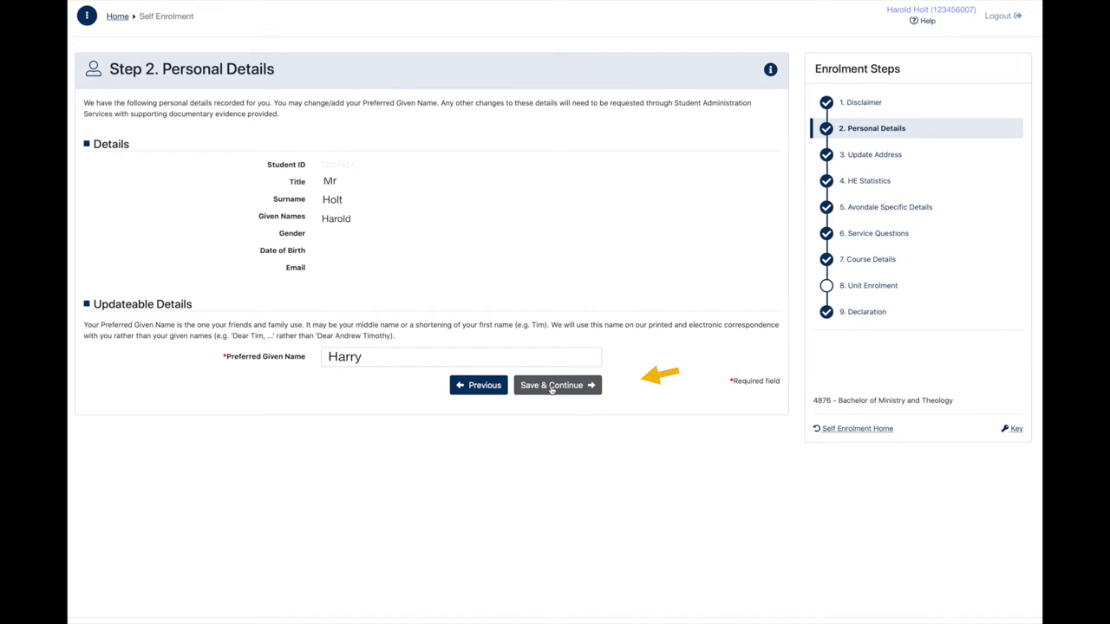
left_click(551, 387)
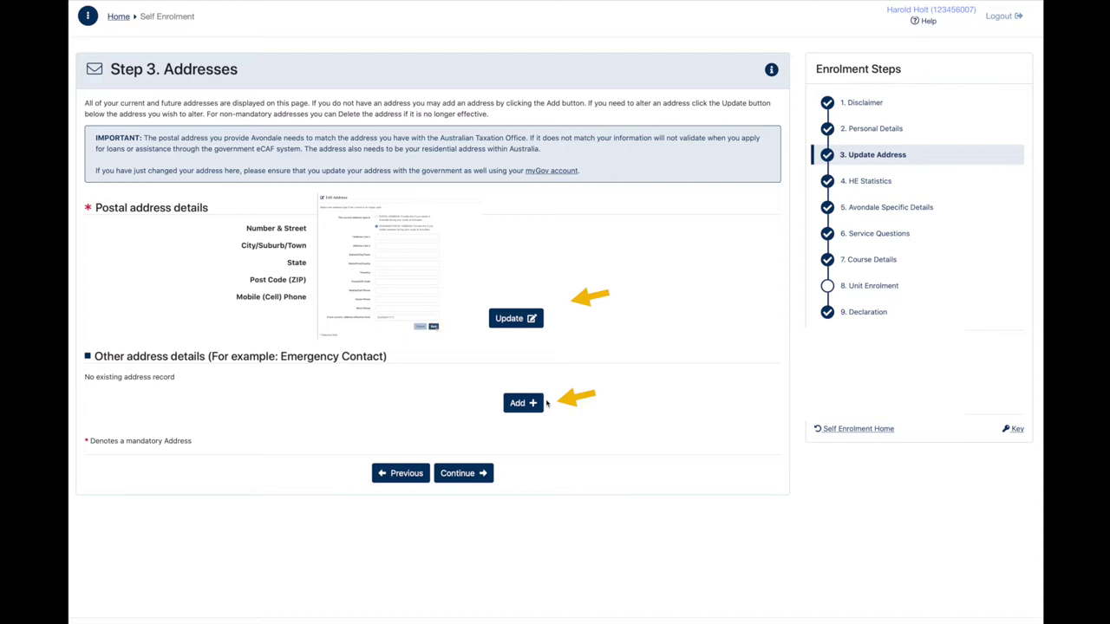
left_click(527, 404)
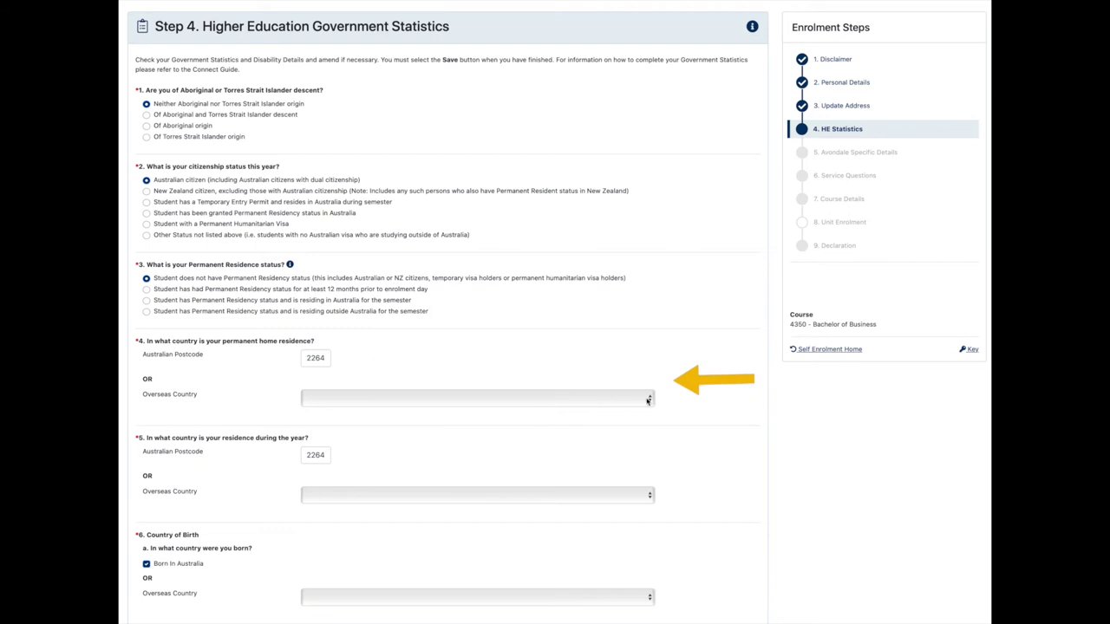
Leave both overseas country answers (home residence, residence this year) blank and scroll through the form.
left_click(650, 399)
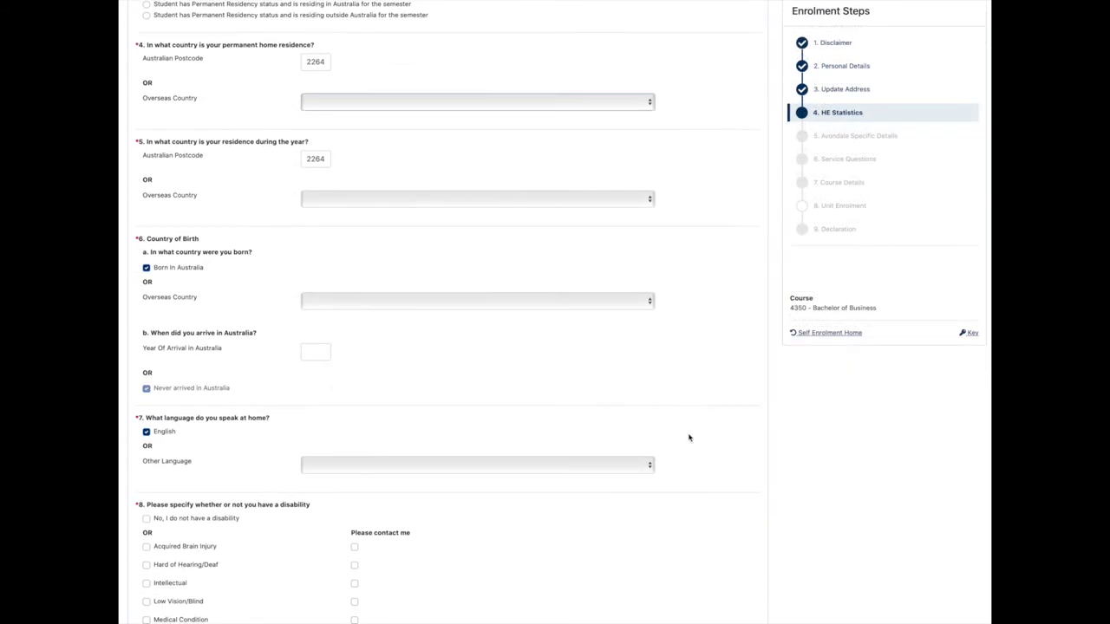
scroll(688, 438, "down", 1)
left_click(649, 175)
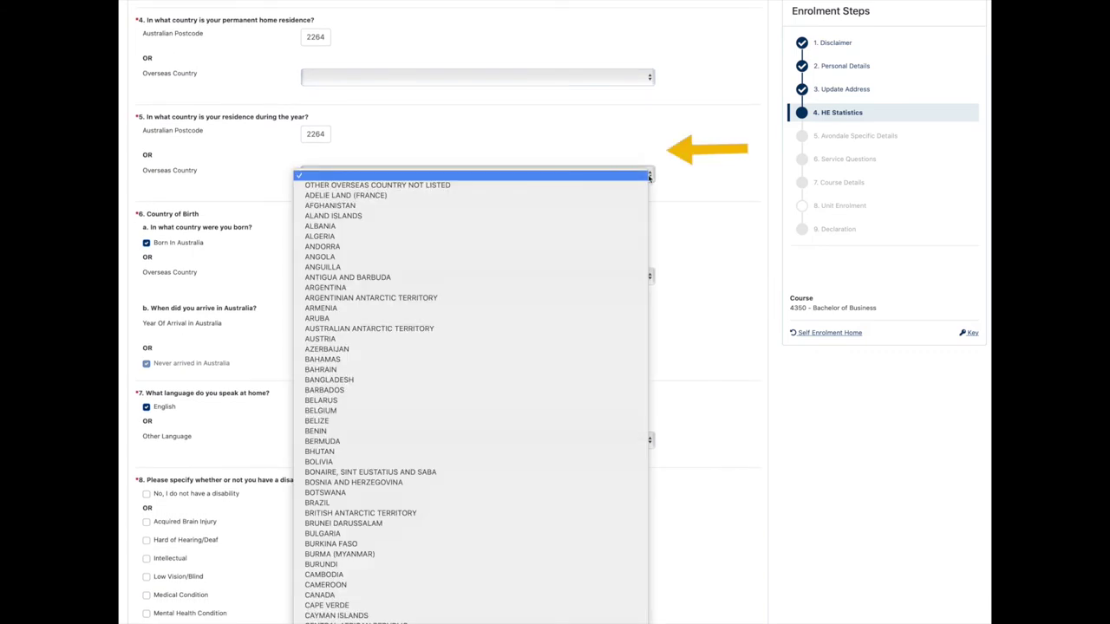
left_click(649, 176)
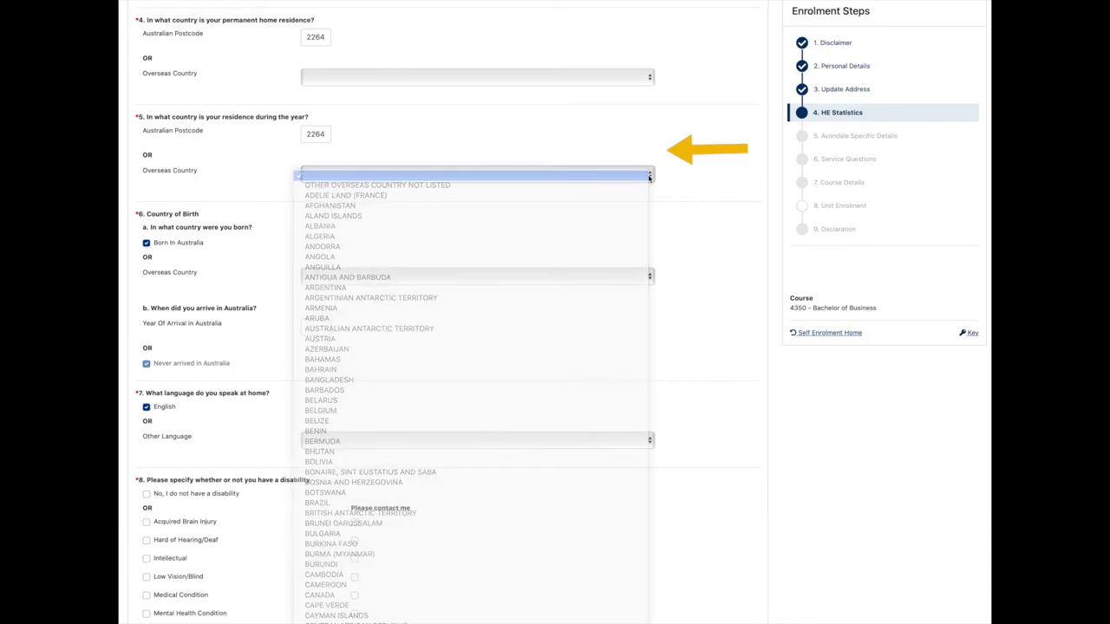
scroll(675, 518, "down", 3)
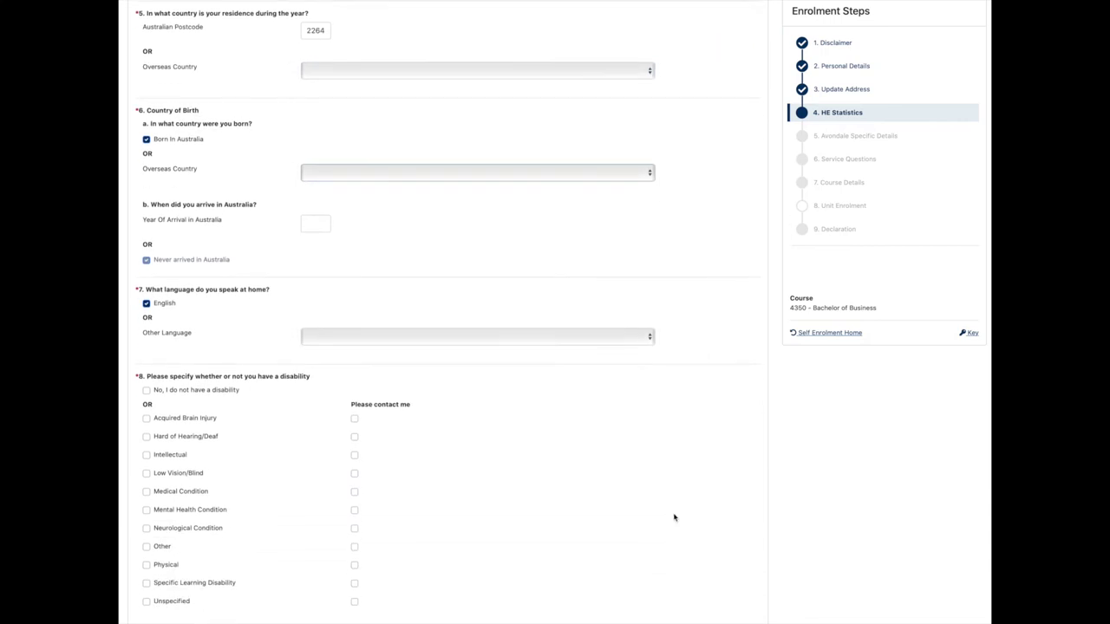
scroll(675, 517, "down", 3)
scroll(675, 518, "down", 2)
scroll(674, 517, "down", 2)
scroll(675, 517, "down", 1)
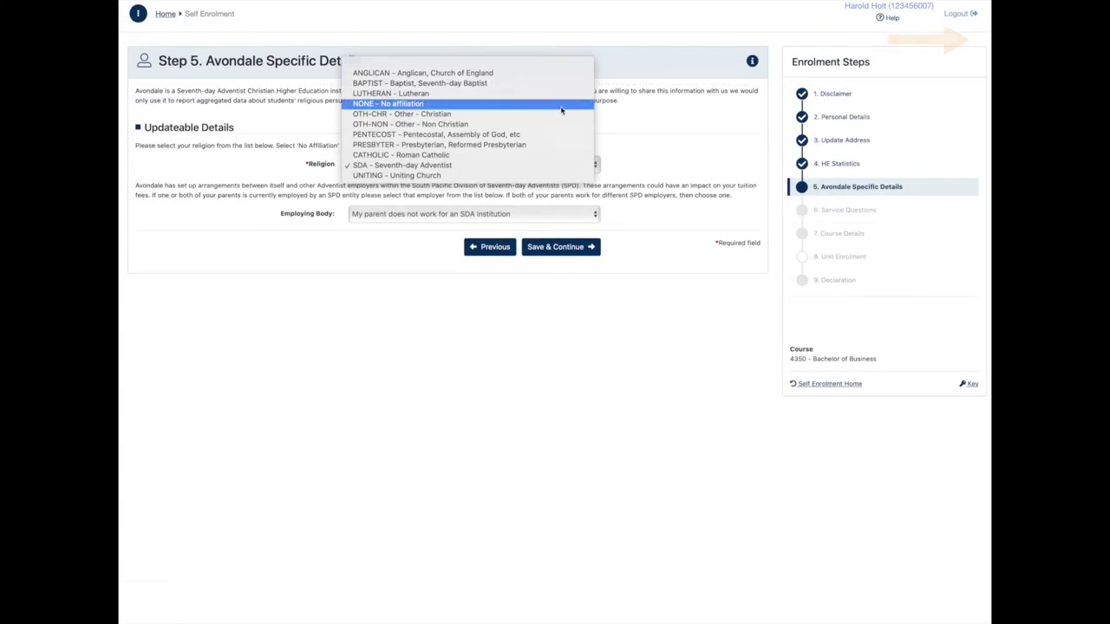
Set religion to NONE - No affiliation, leave employing body unchanged, and answer Y - Yes.
left_click(562, 109)
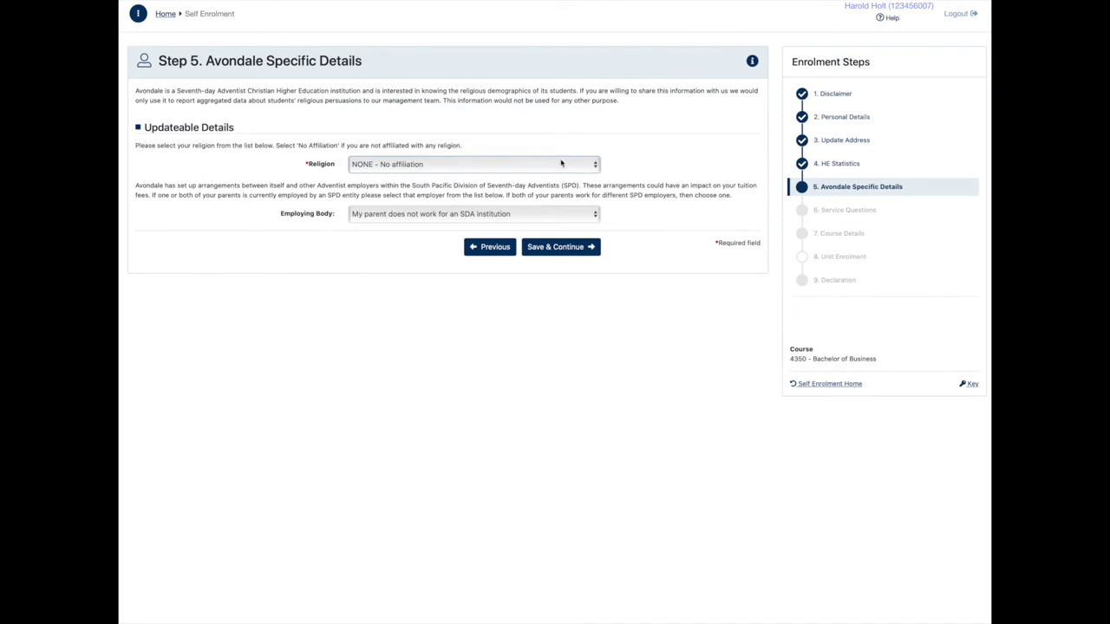
left_click(595, 215)
left_click(596, 216)
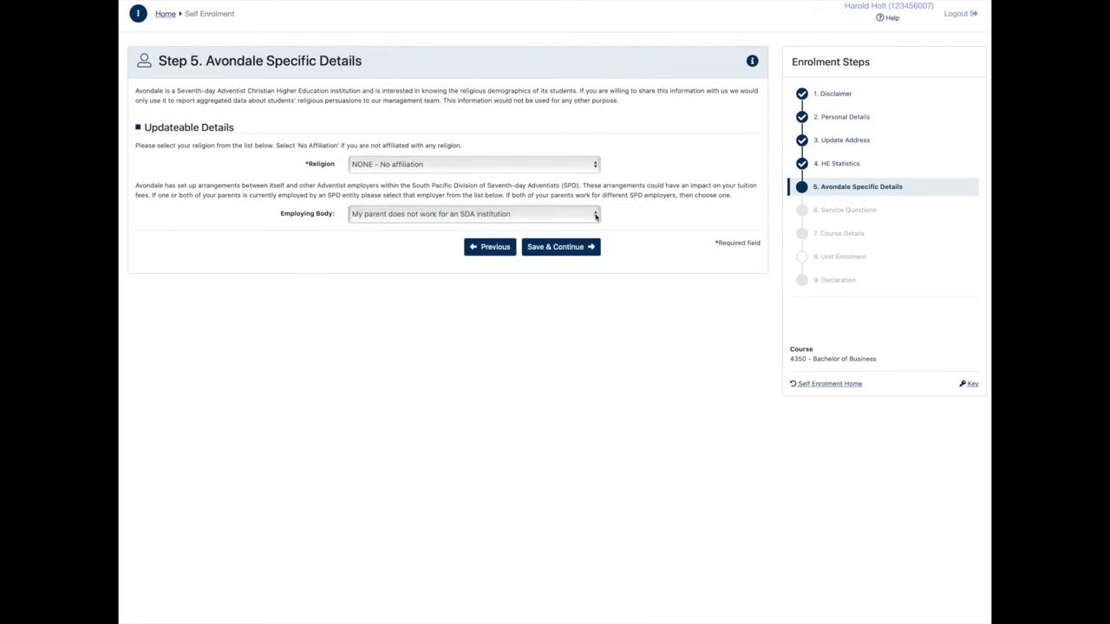
left_click(596, 217)
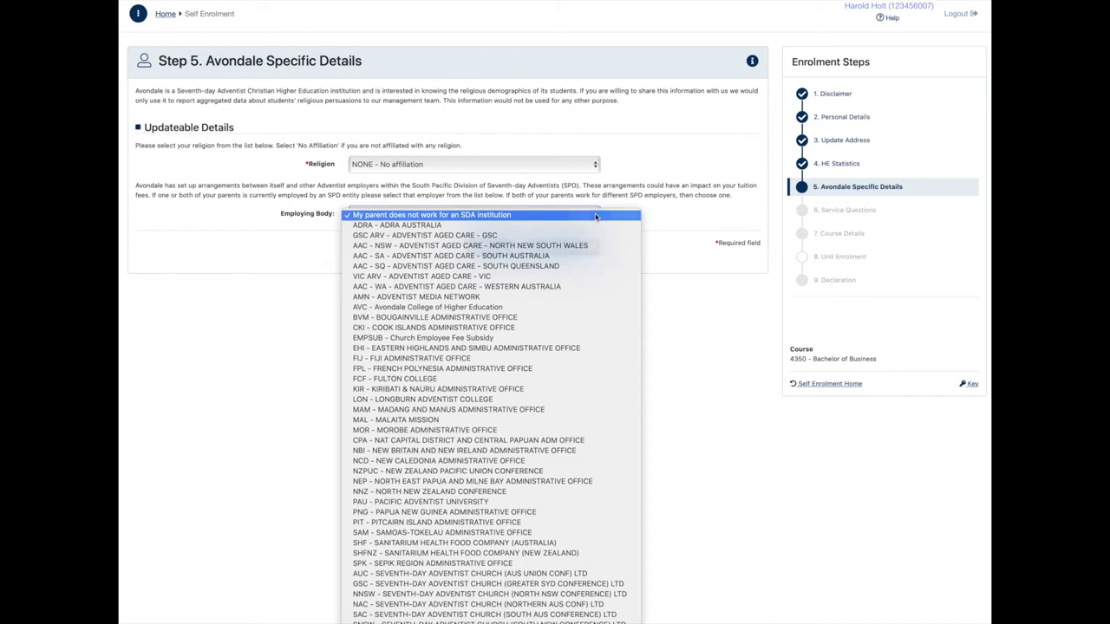
key("Escape")
left_click(572, 249)
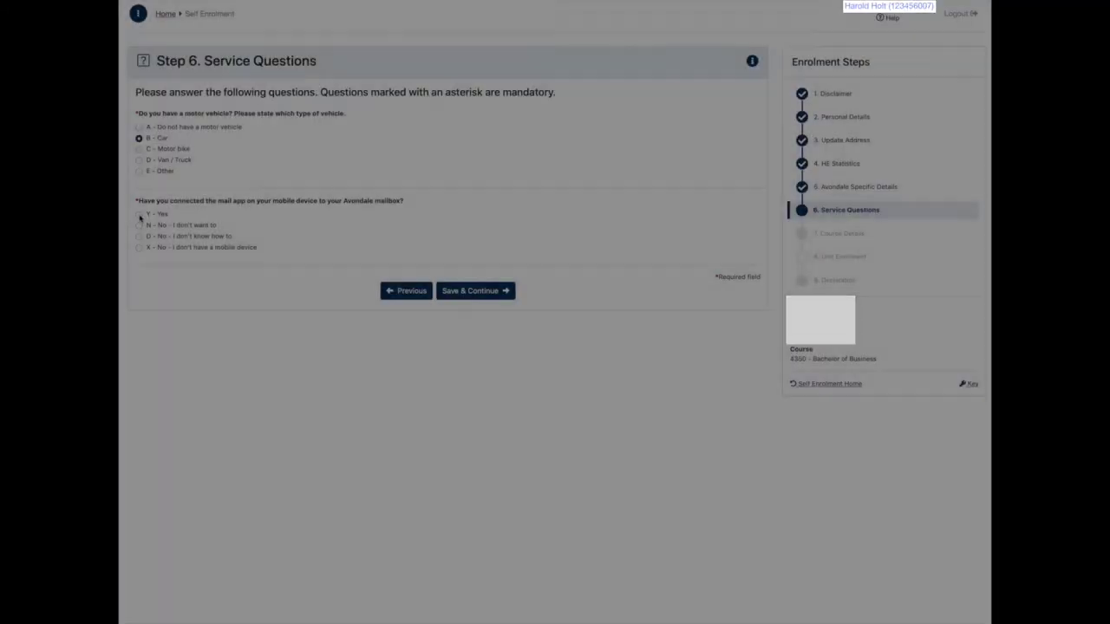
left_click(139, 214)
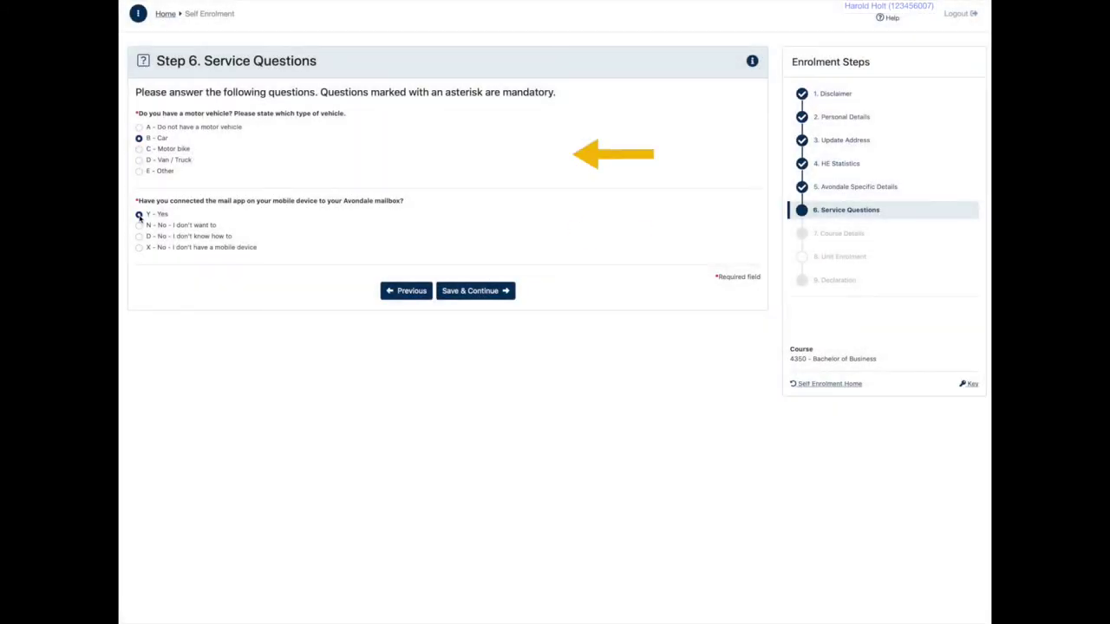
left_click(483, 294)
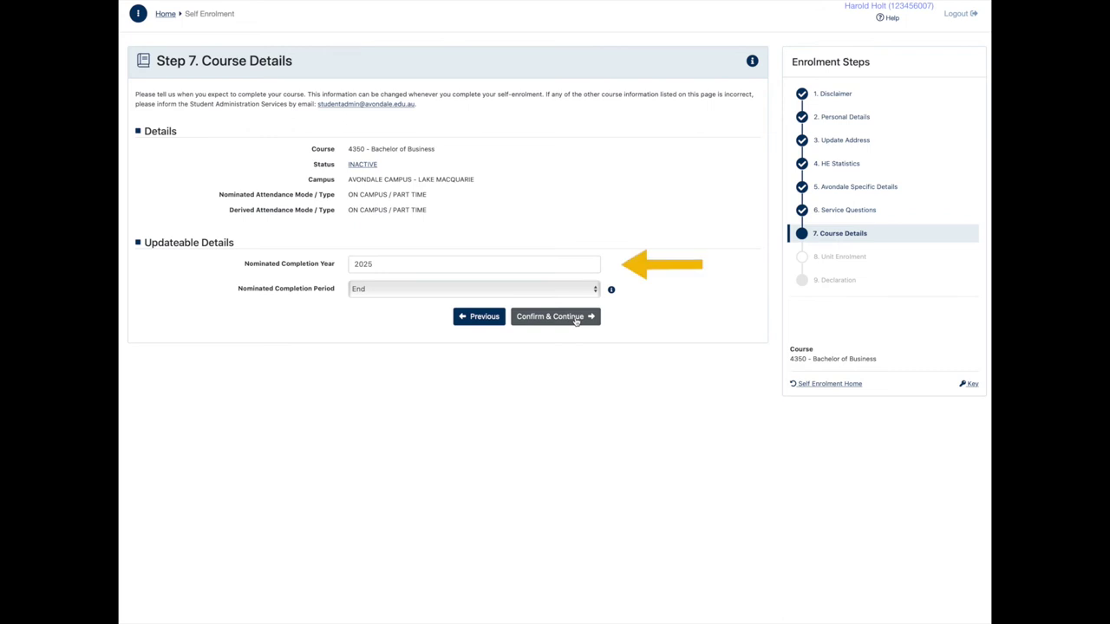
Confirm course details, search unit code EDUC3, and add on-campus EDUC30101 to the cart.
left_click(576, 319)
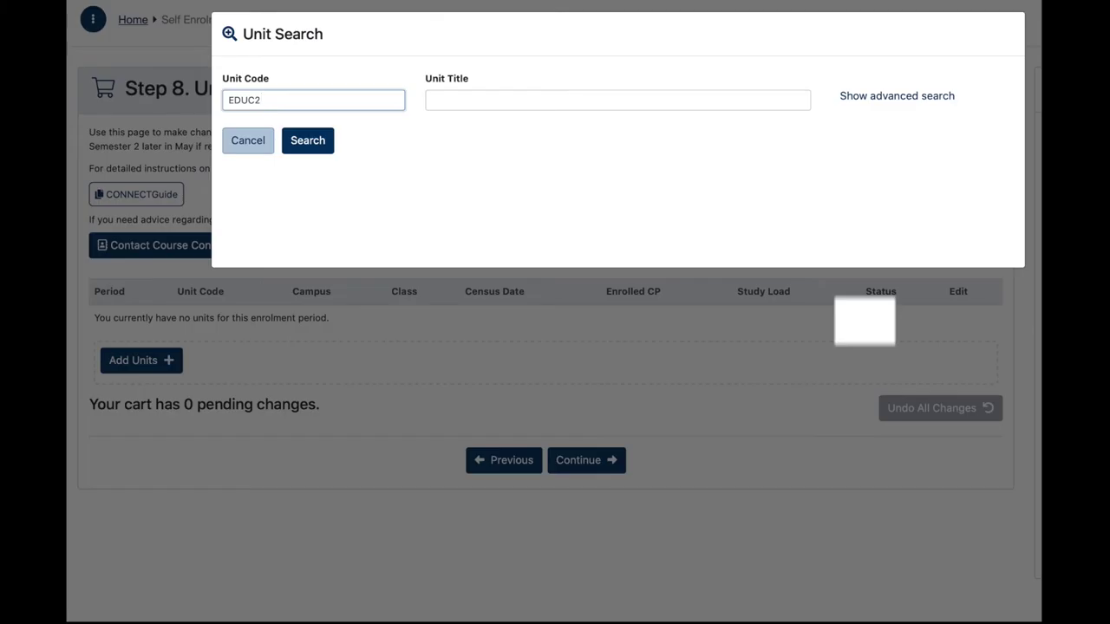
key("BackSpace")
type("3")
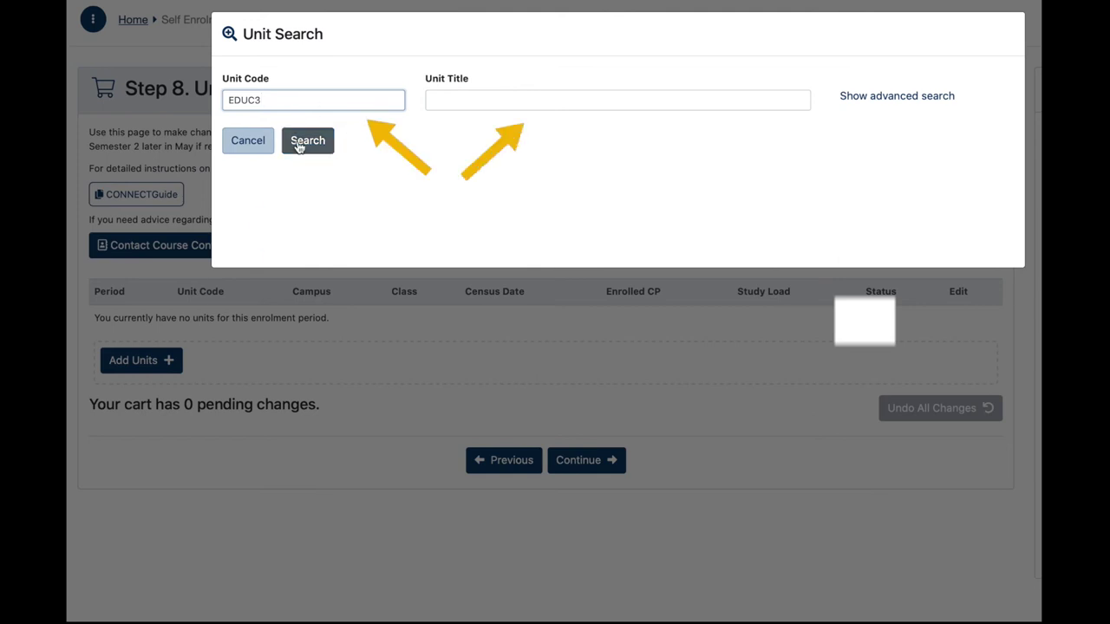
left_click(299, 145)
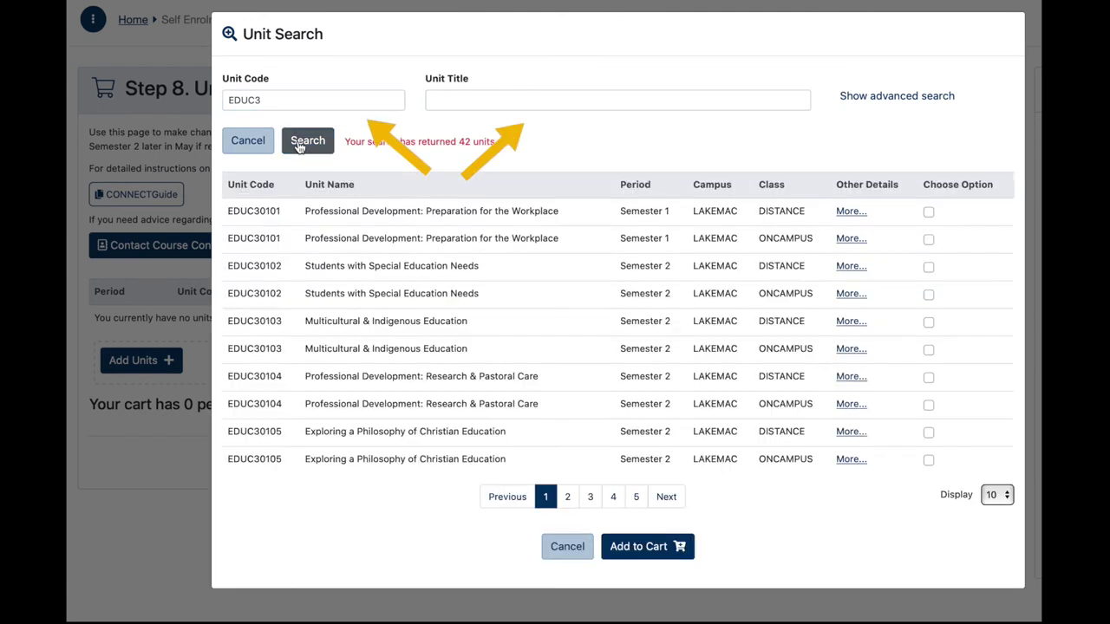
left_click(928, 212)
left_click(928, 239)
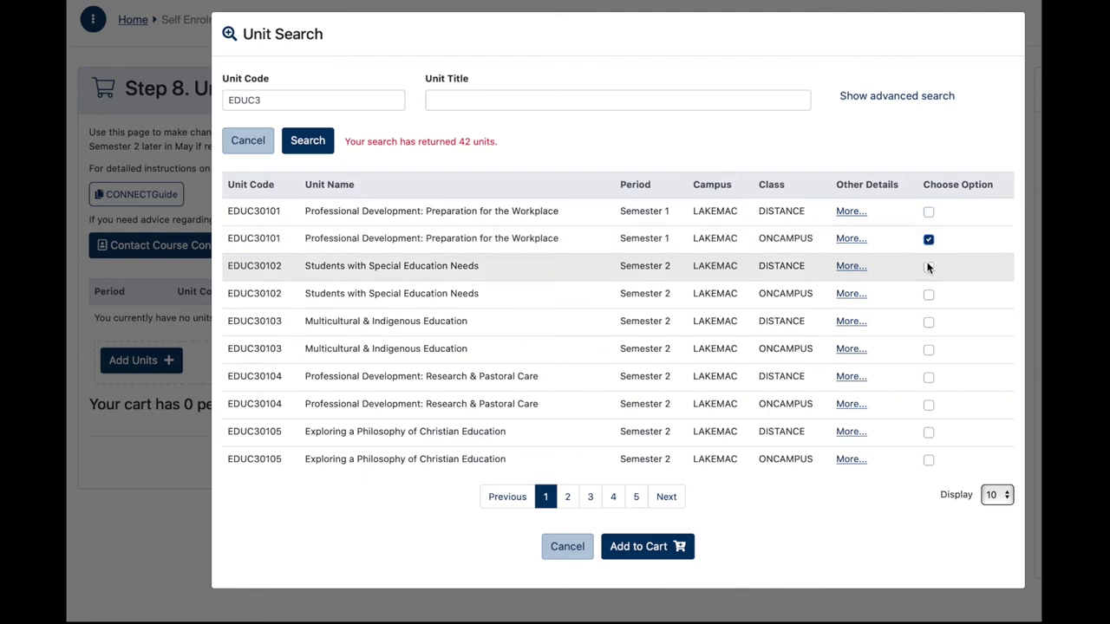
left_click(659, 553)
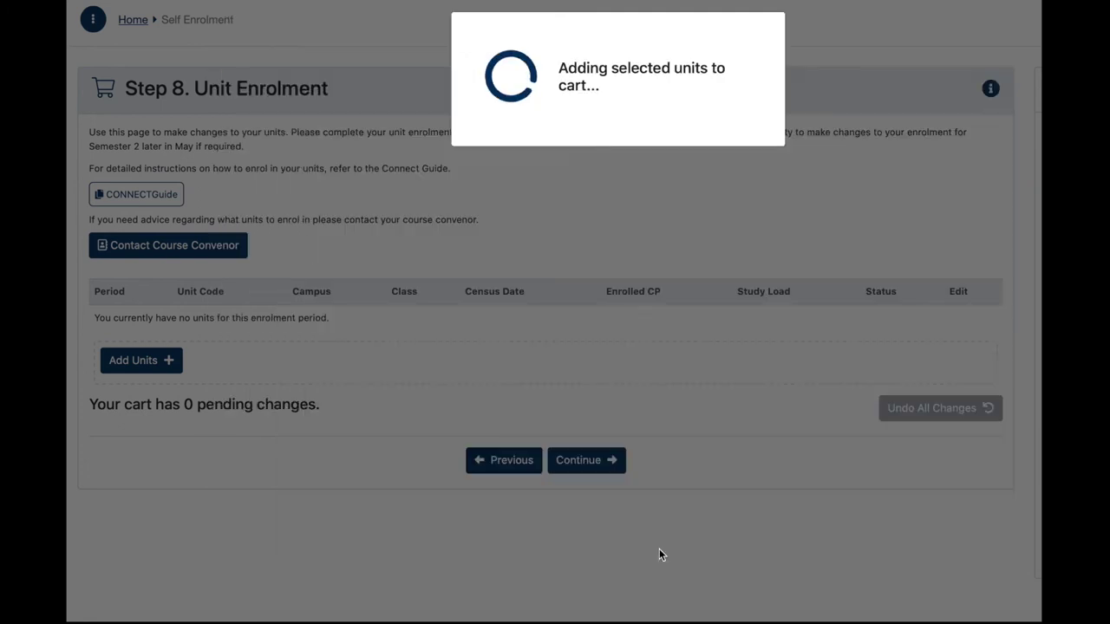